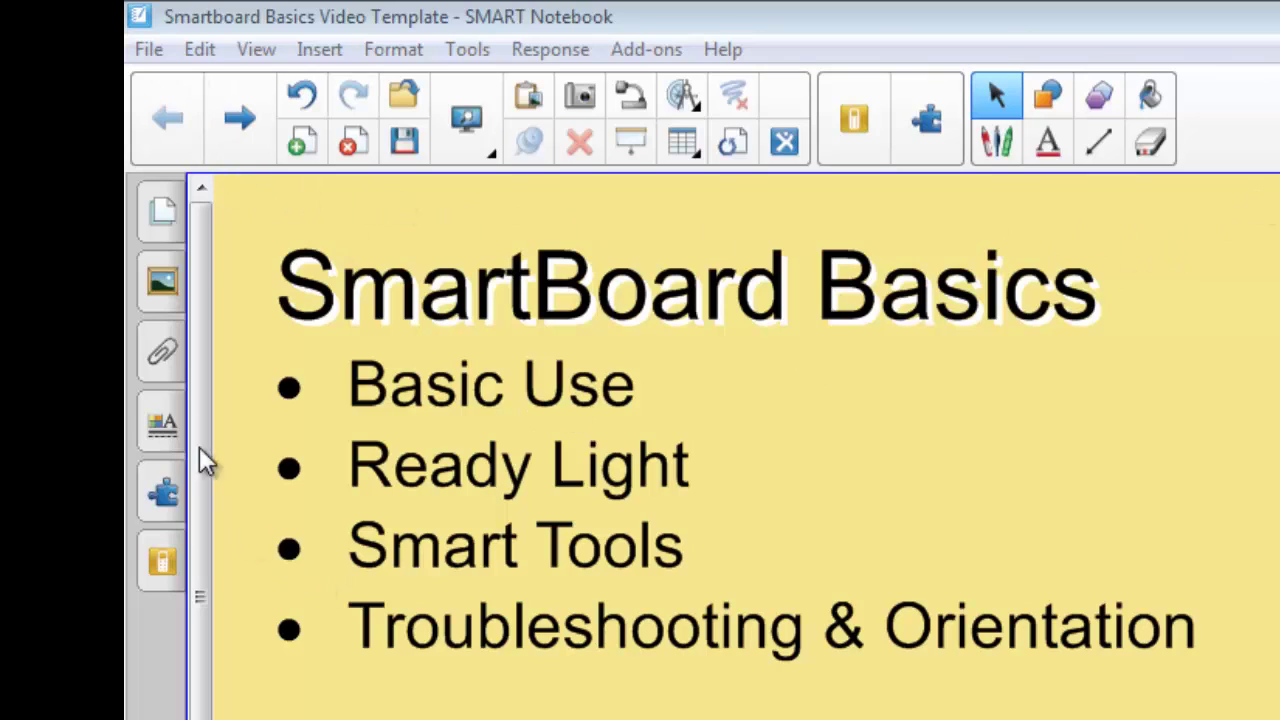
Step: Advance to Your Hardware and drag the blue boxes off the USB Cable and VGA/RGB Cable labels
left_click(161, 209)
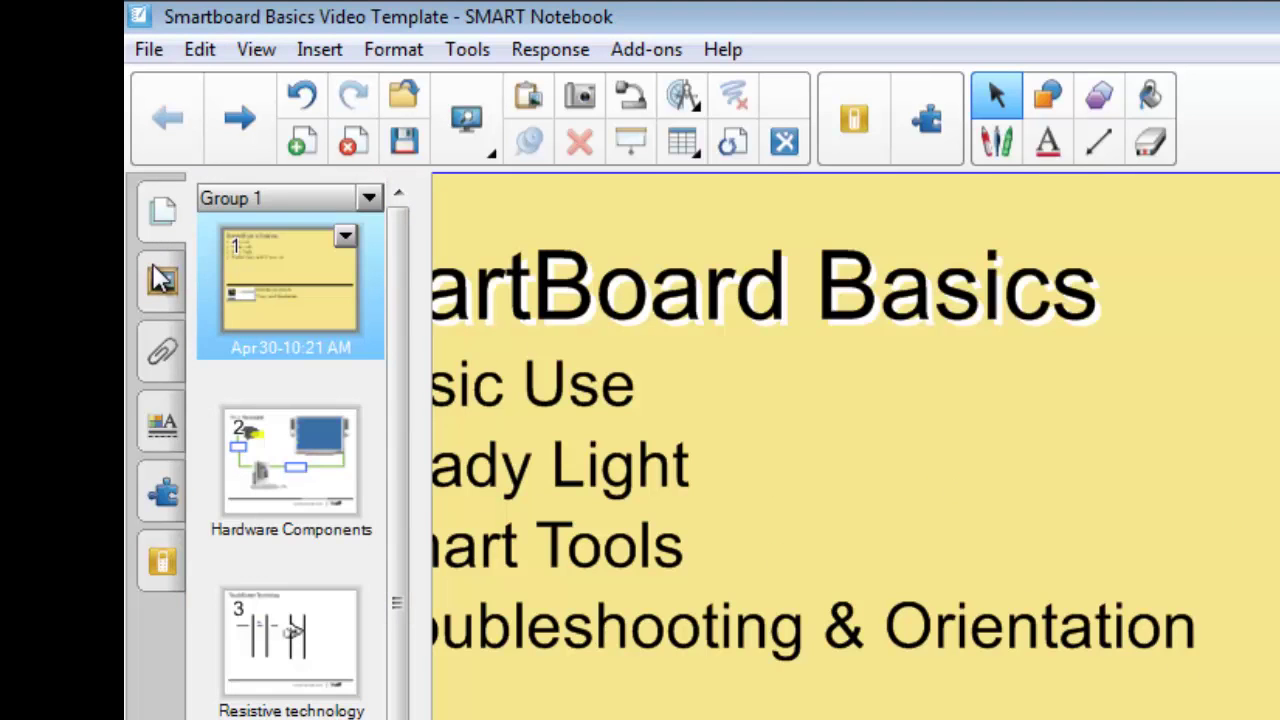
left_click(752, 423)
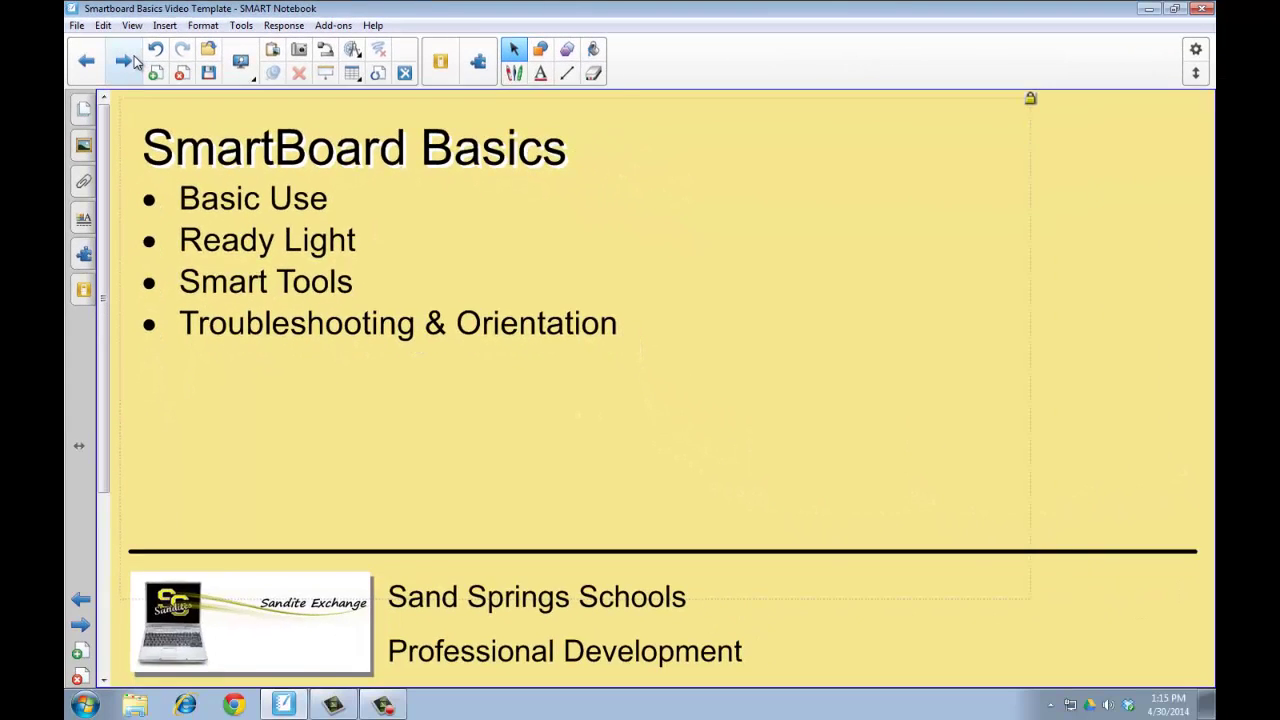
key("Page_Down")
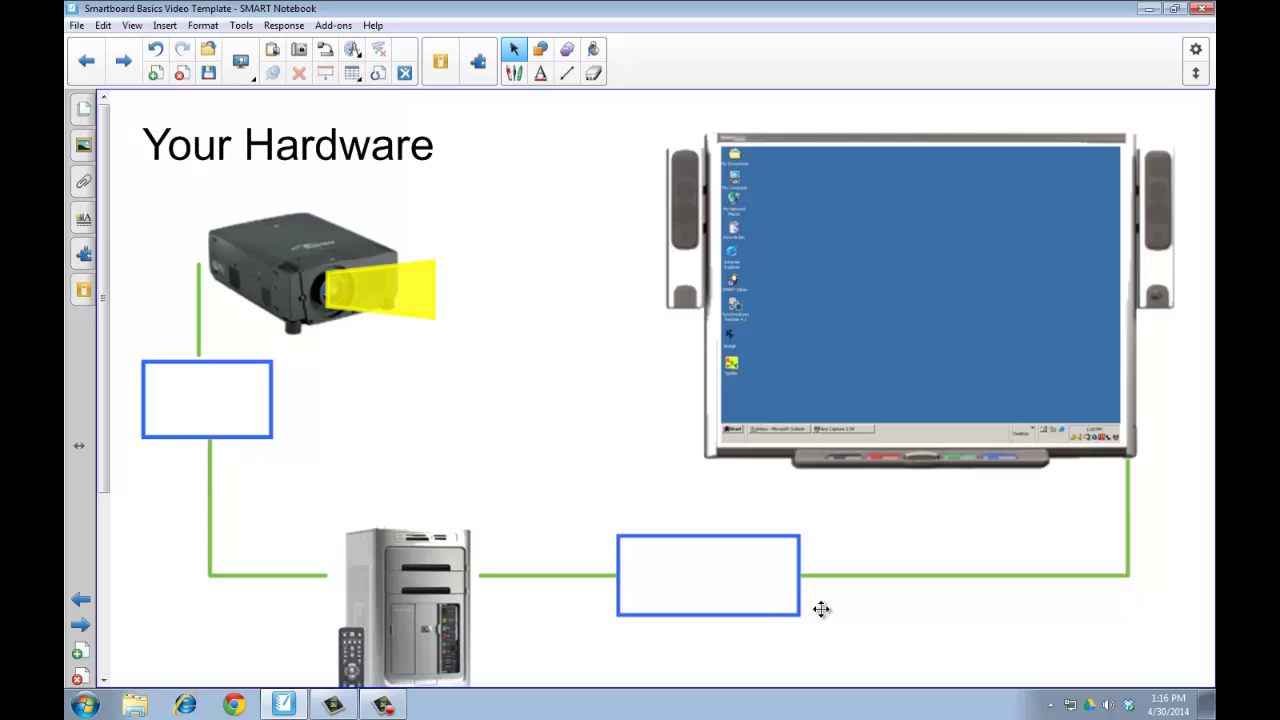
left_click_drag(764, 583, 932, 636)
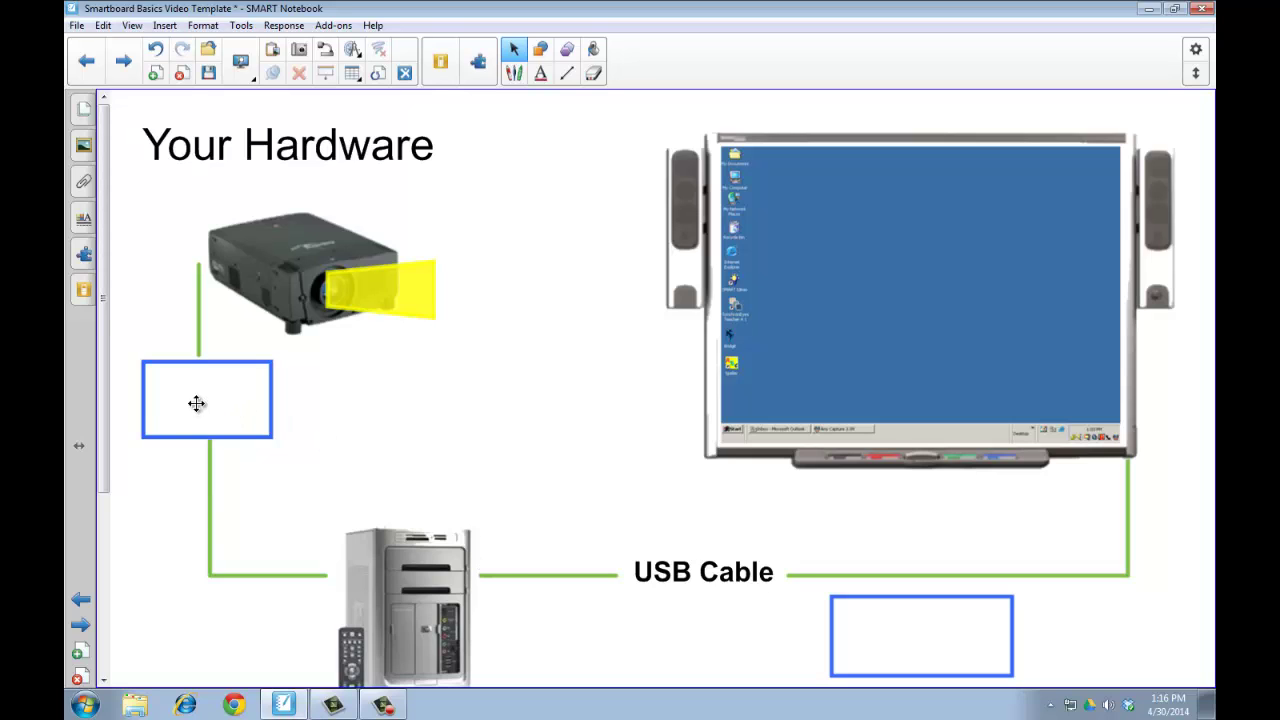
left_click_drag(197, 403, 190, 510)
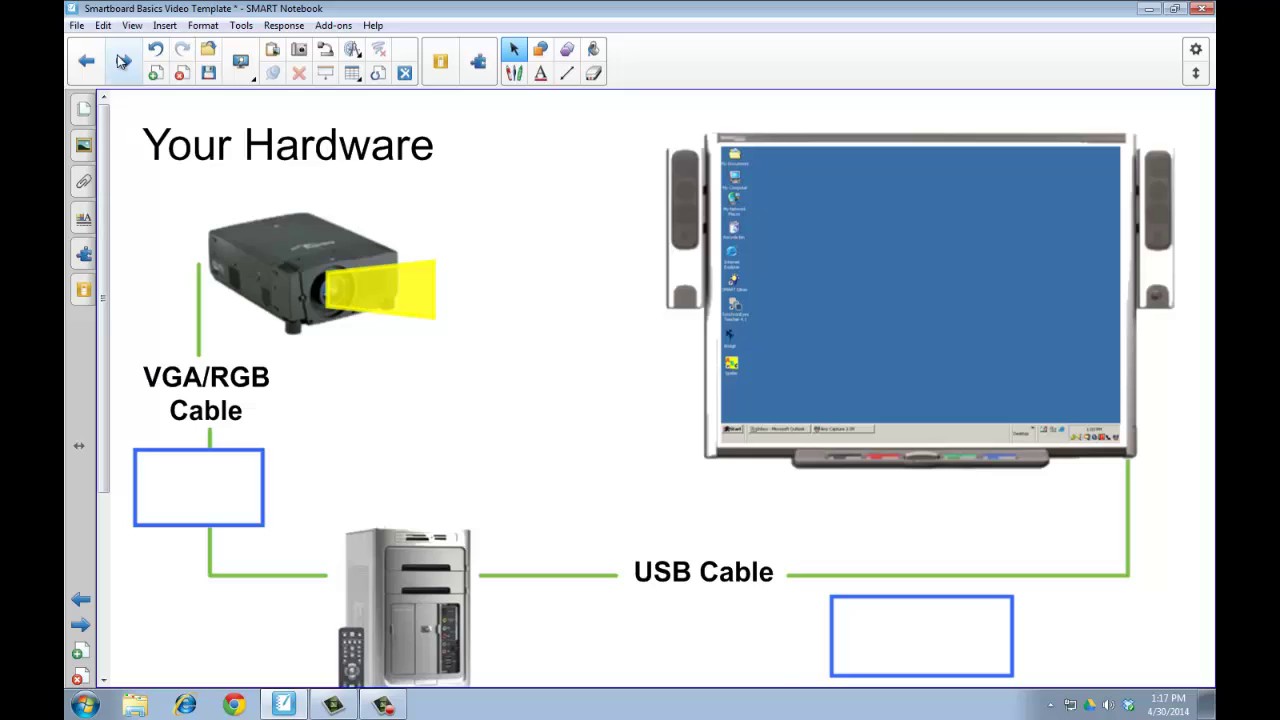
Step: Advance two pages, past TouchScreen Technology, to the Smart 800/600 Series pen tray comparison
left_click(122, 61)
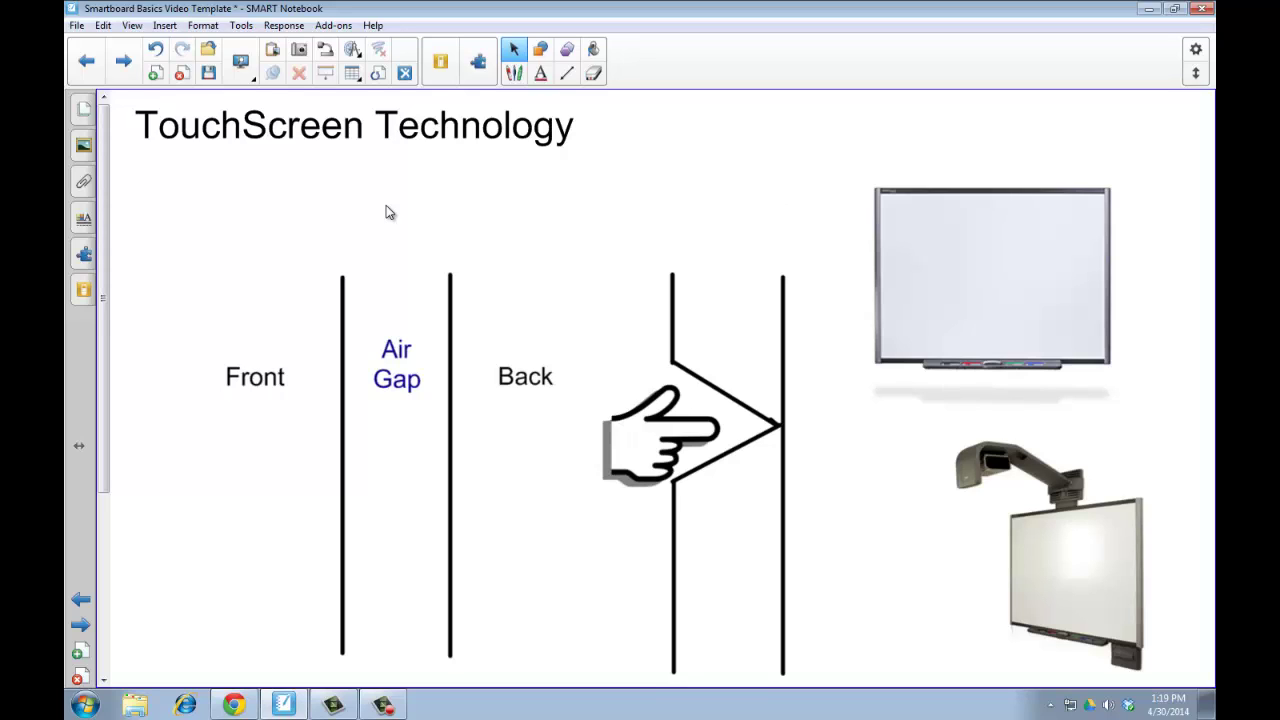
left_click(123, 61)
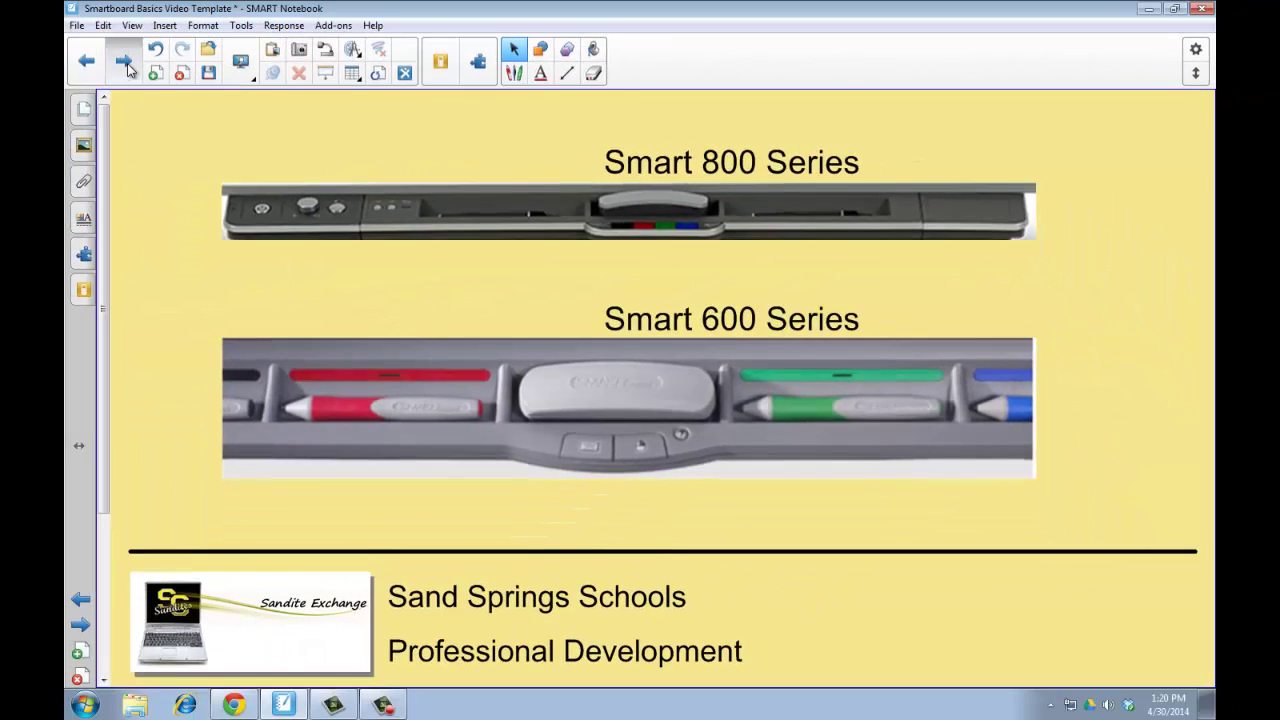
Step: Advance to the Ready Light status table and reveal the SMART Board photo beneath the diagram
left_click(124, 62)
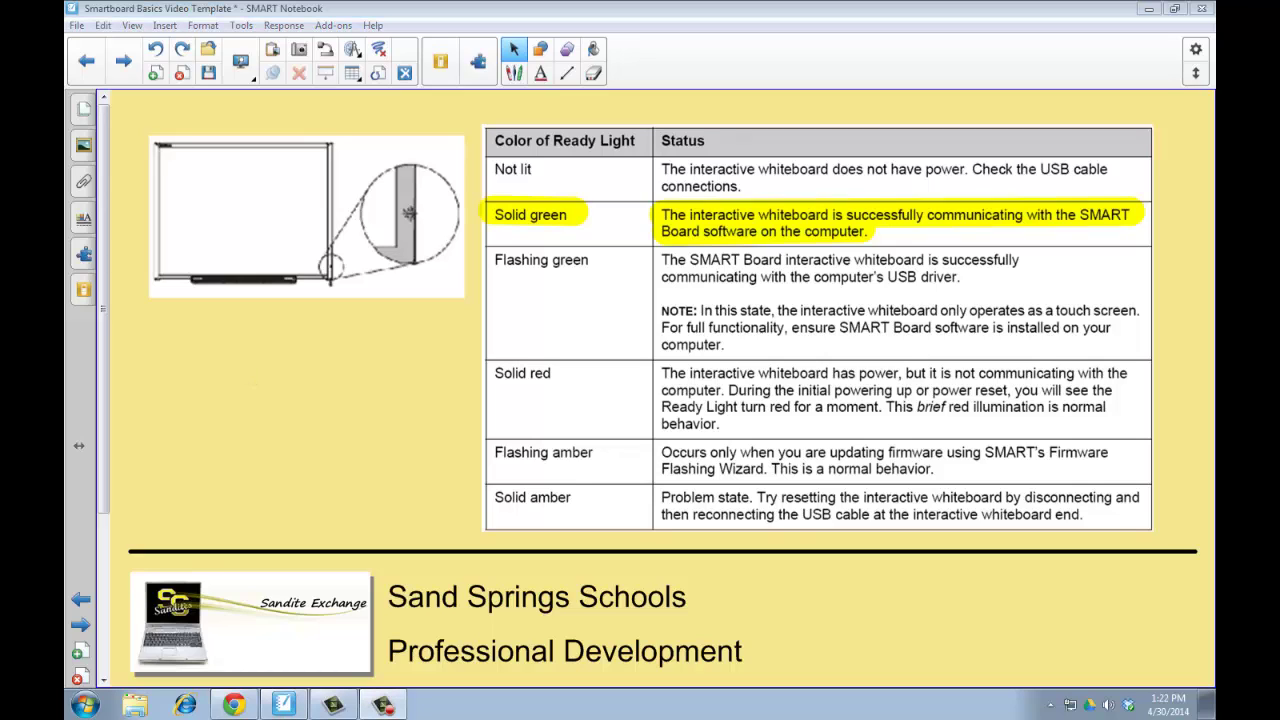
left_click(350, 422)
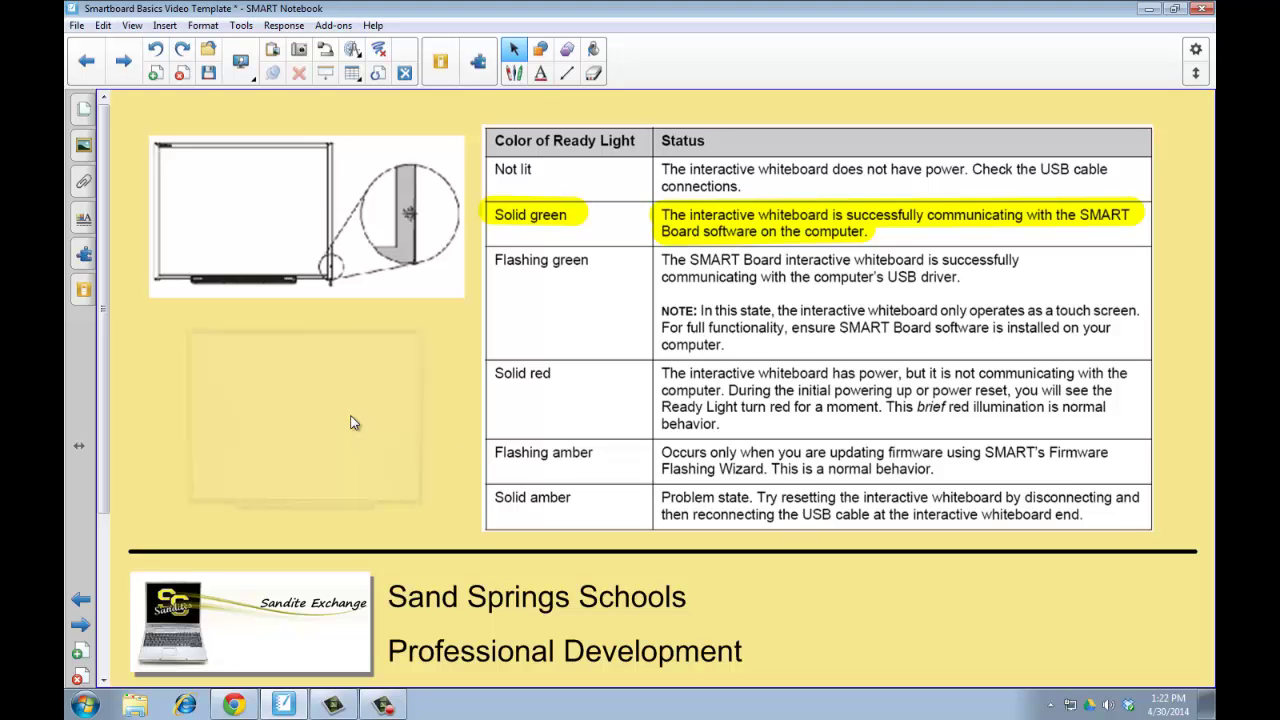
left_click(513, 73)
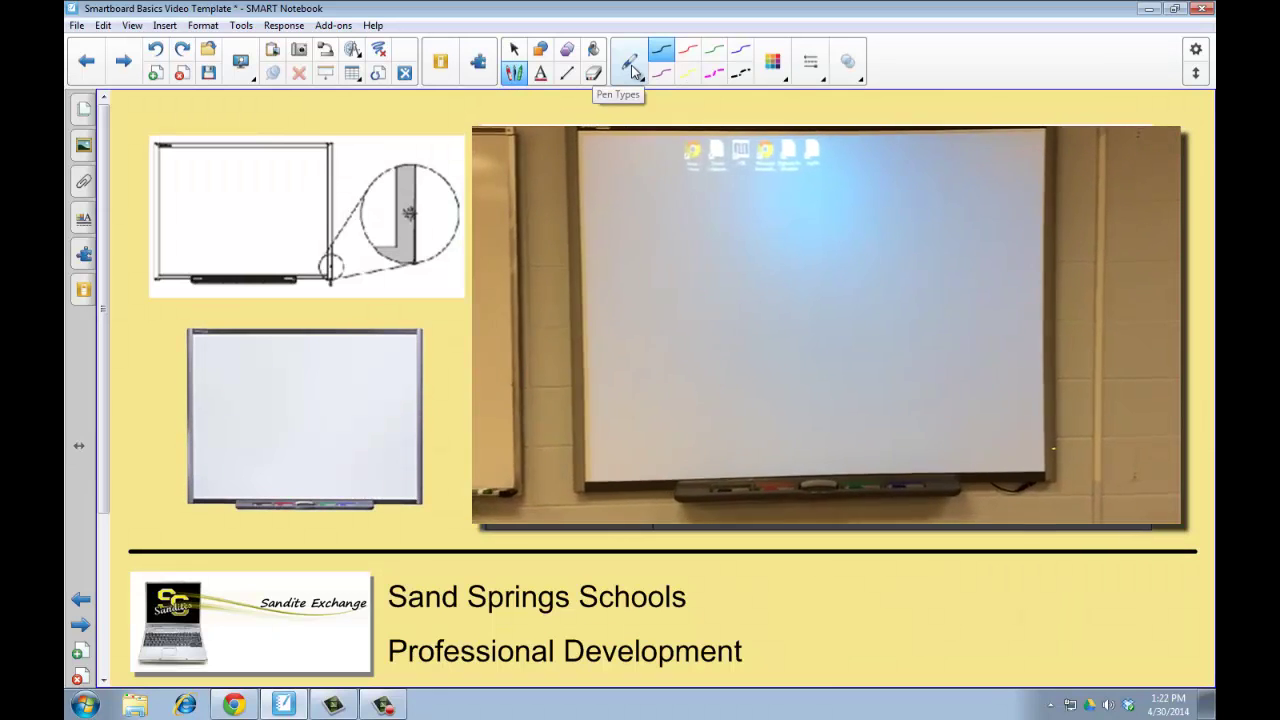
left_click(631, 70)
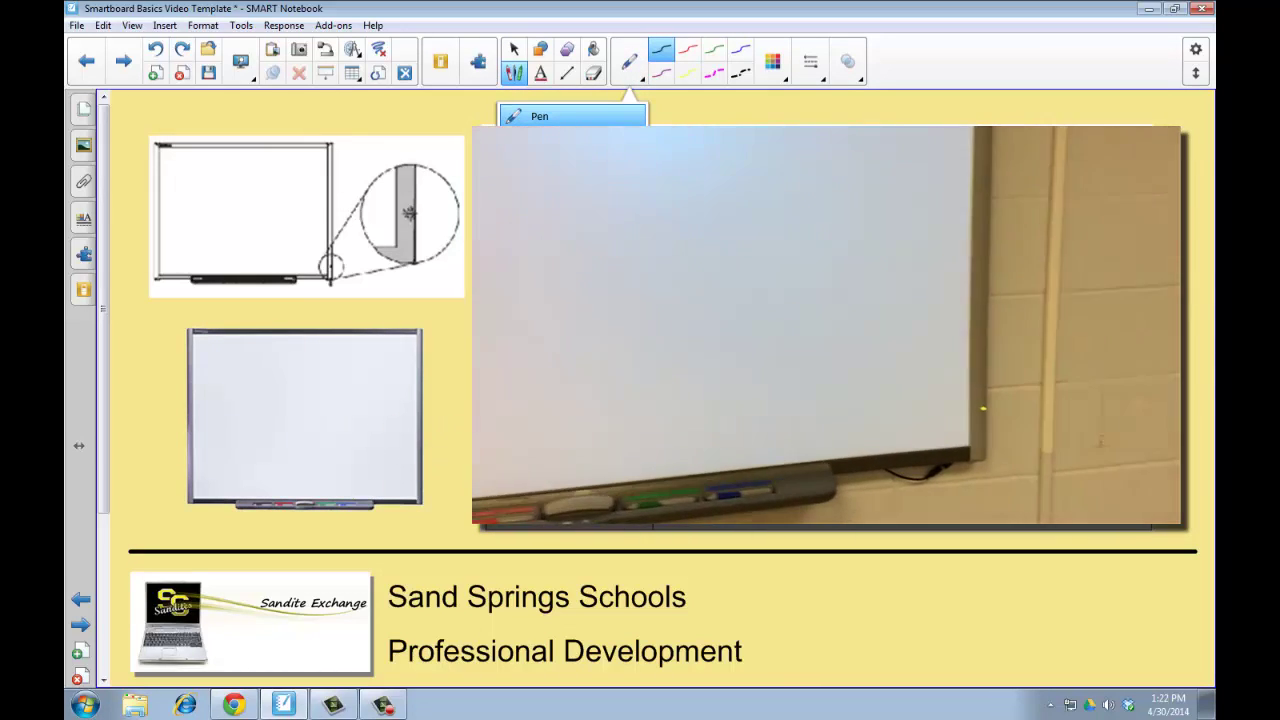
left_click(543, 117)
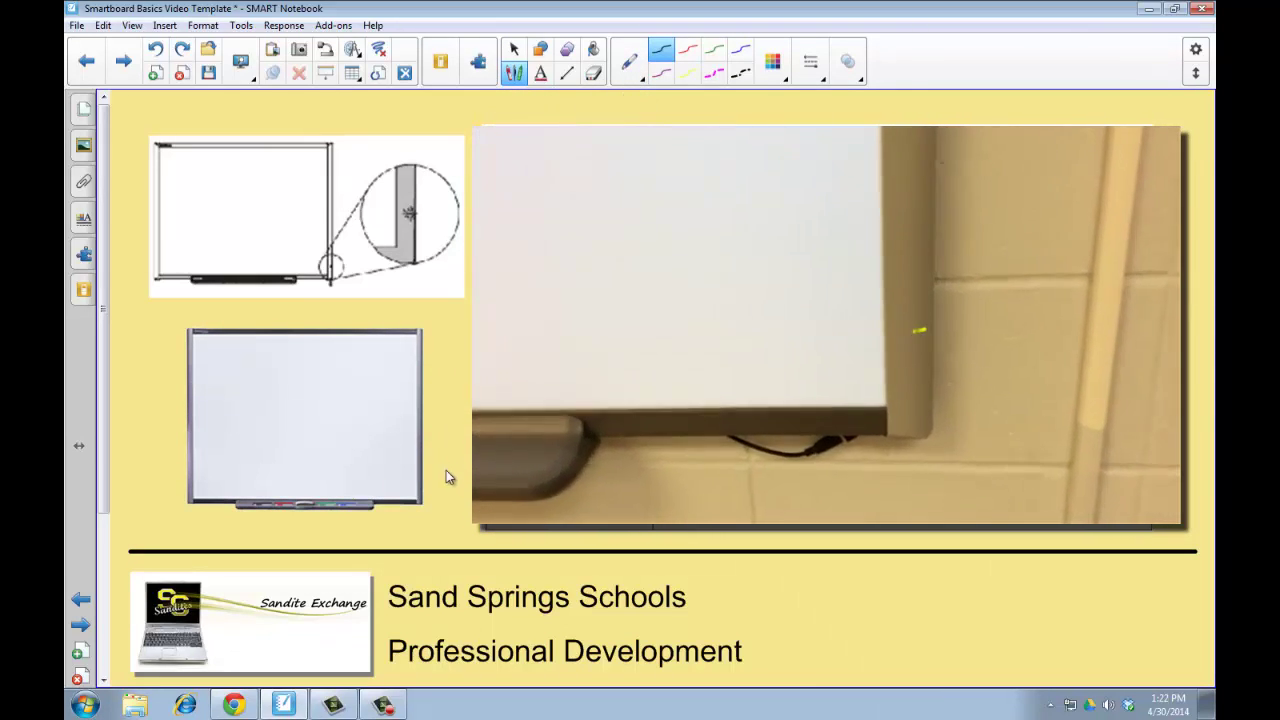
mouse_move(440, 438)
left_mouse_down()
mouse_move(374, 462)
mouse_move(449, 429)
mouse_move(405, 410)
left_mouse_up()
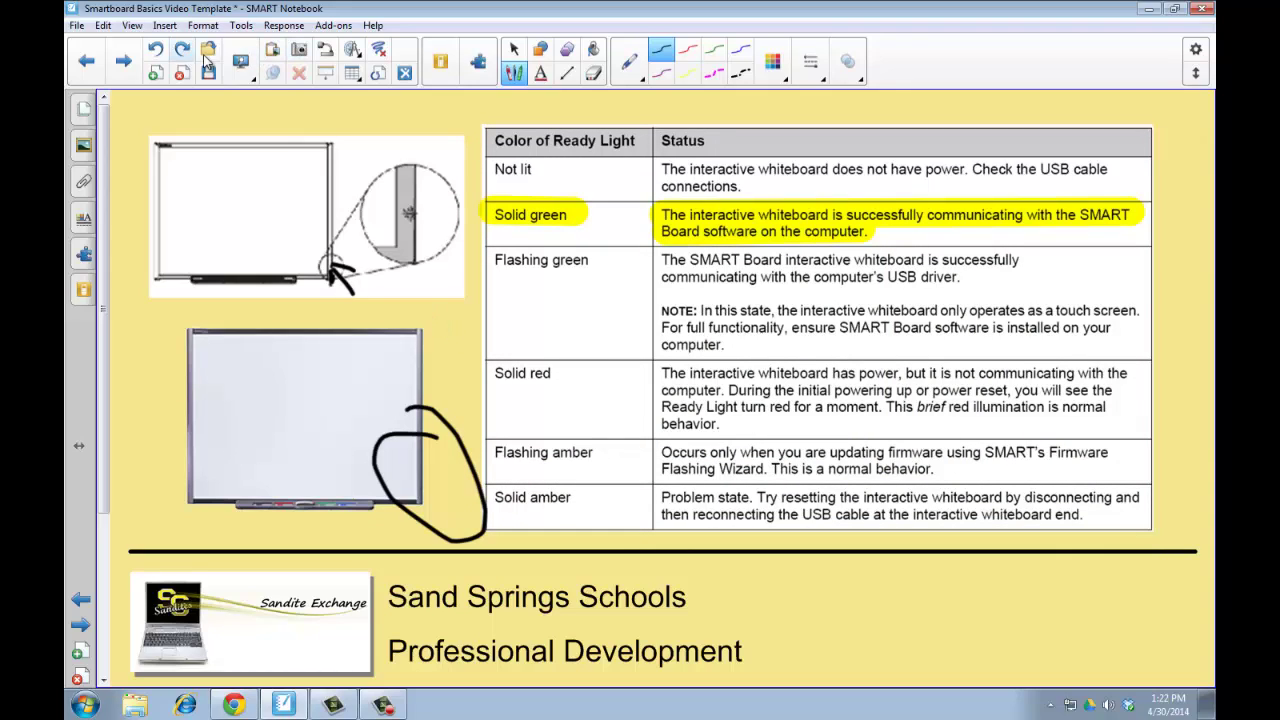
left_click(590, 77)
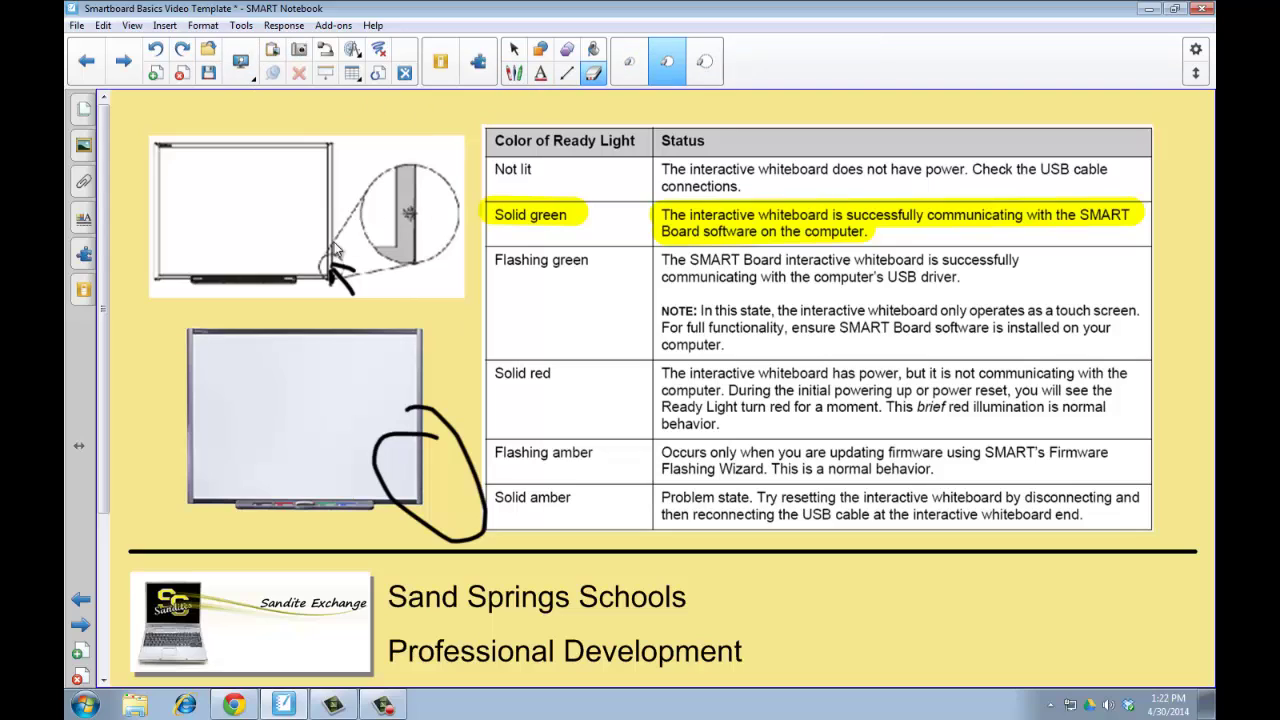
mouse_move(438, 408)
left_mouse_down()
mouse_move(440, 478)
mouse_move(460, 458)
mouse_move(395, 425)
left_mouse_up()
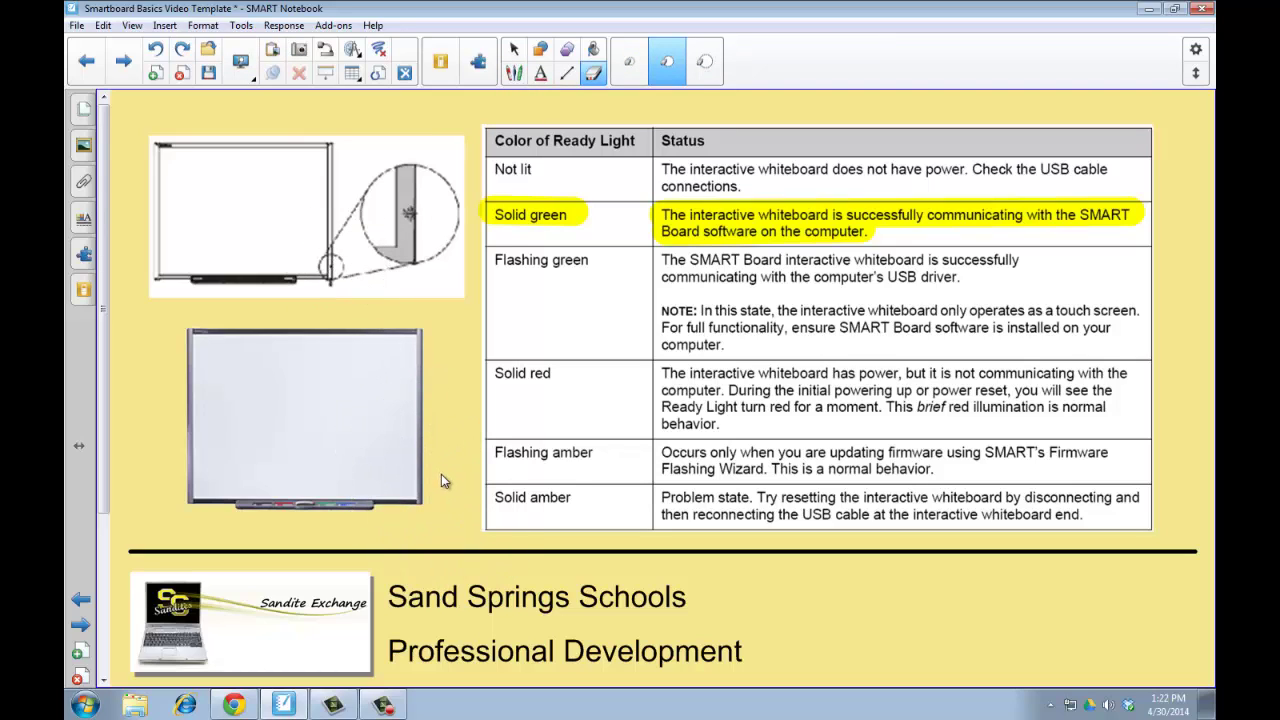
left_click(514, 50)
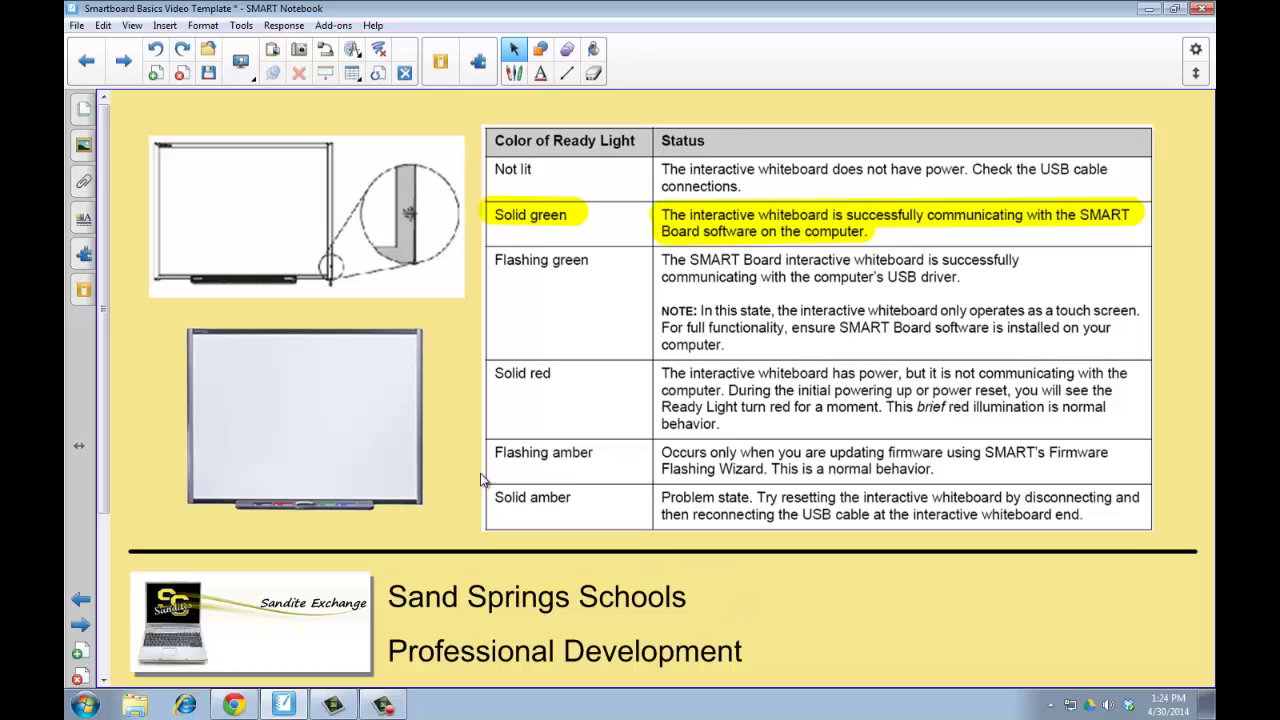
Step: On the Smart Tools slide, loop the pictured taskbar tray icons in black pen ink with a downward line
left_click(125, 63)
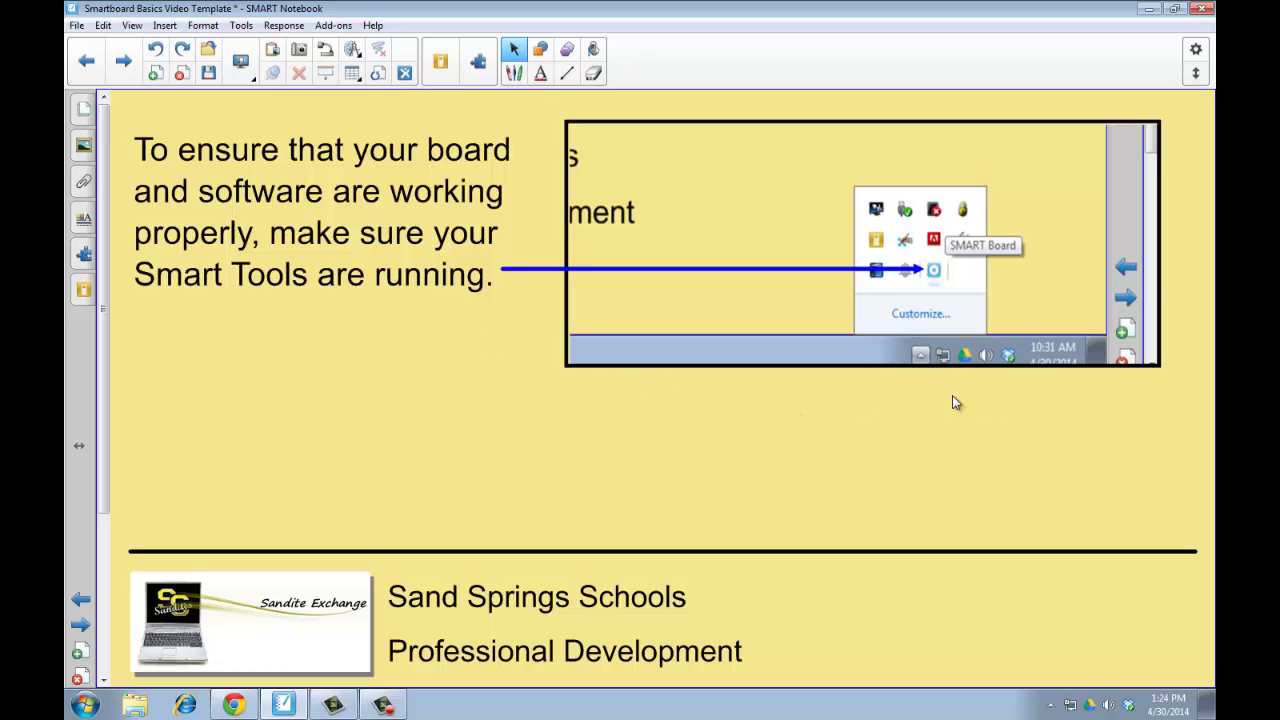
left_click(514, 73)
mouse_move(1020, 334)
left_mouse_down()
mouse_move(893, 355)
mouse_move(1045, 404)
mouse_move(1060, 330)
left_mouse_up()
mouse_move(1022, 484)
left_mouse_down()
mouse_move(1086, 670)
mouse_move(1089, 636)
left_mouse_up()
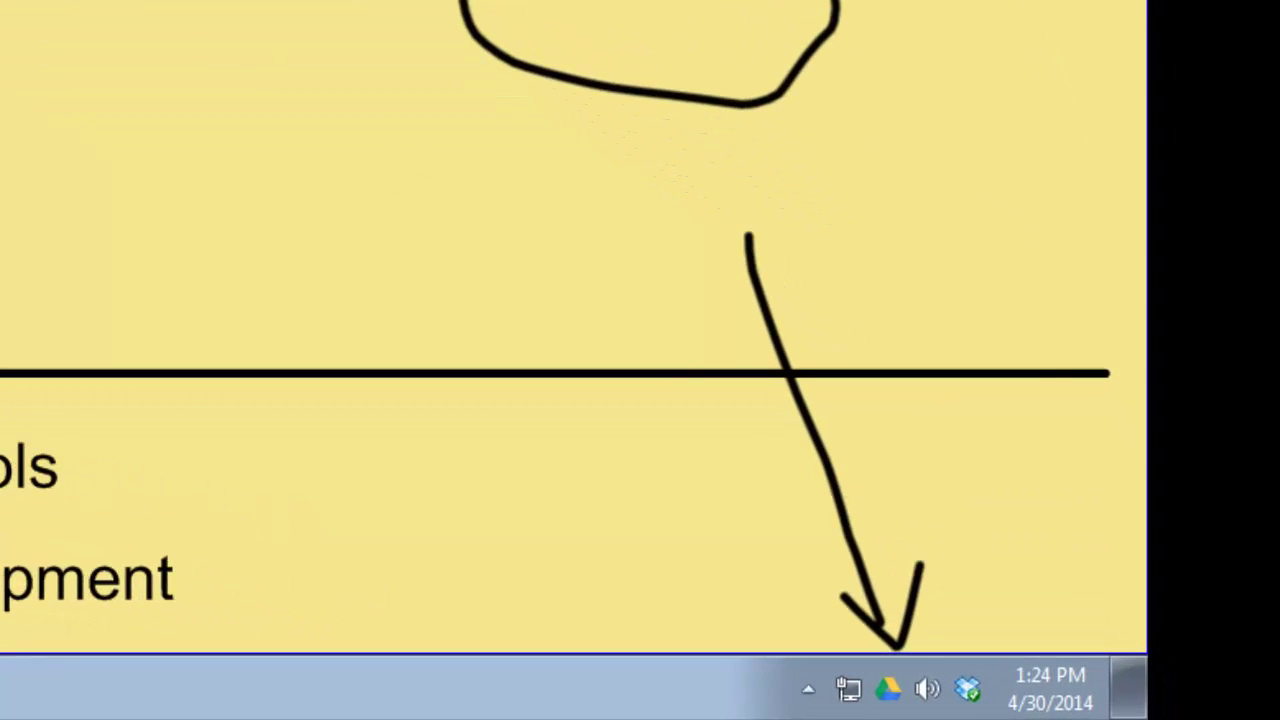
left_click(809, 690)
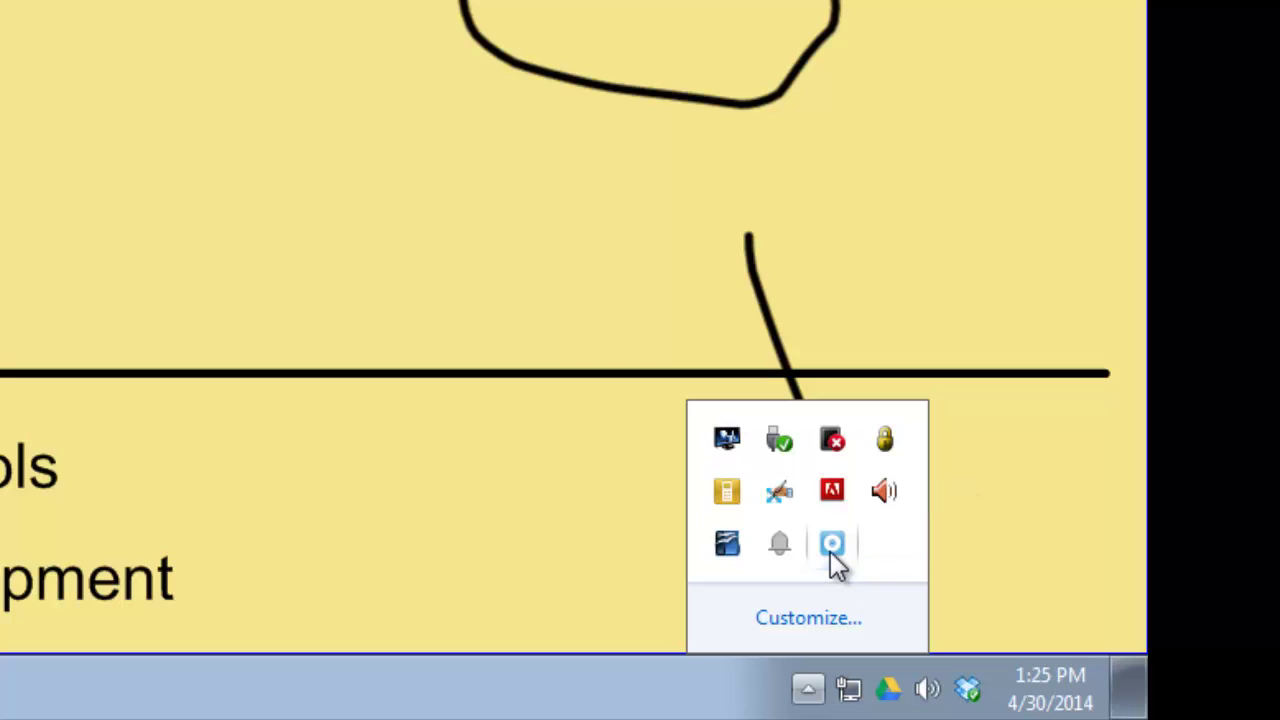
left_click(449, 289)
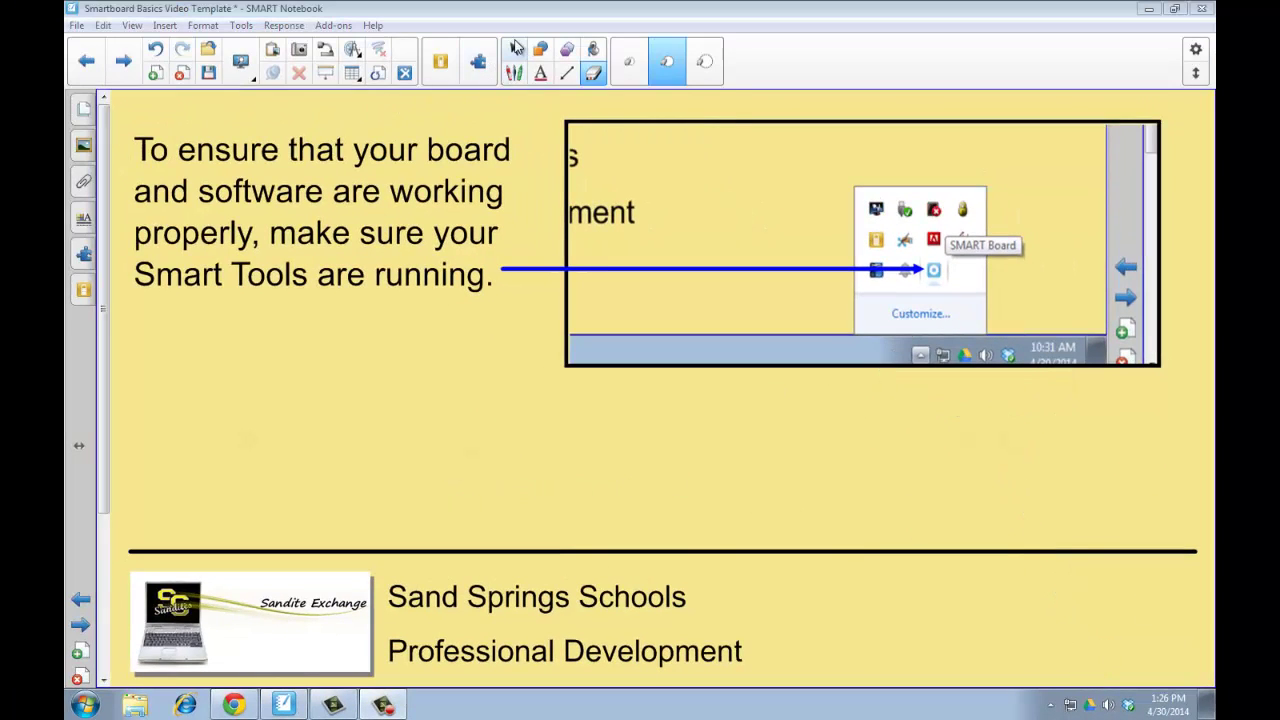
Step: Launch SMART System Menu through Start > All Programs > SMART Technologies
left_click(514, 50)
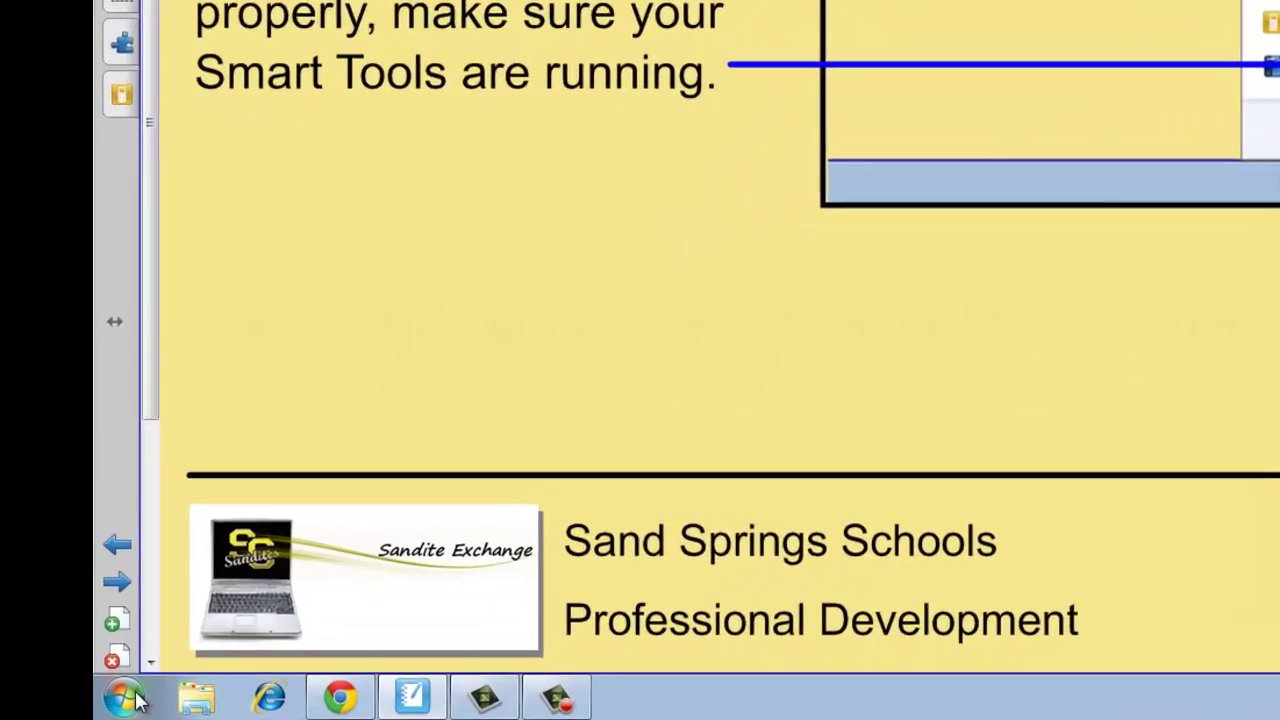
left_click(130, 697)
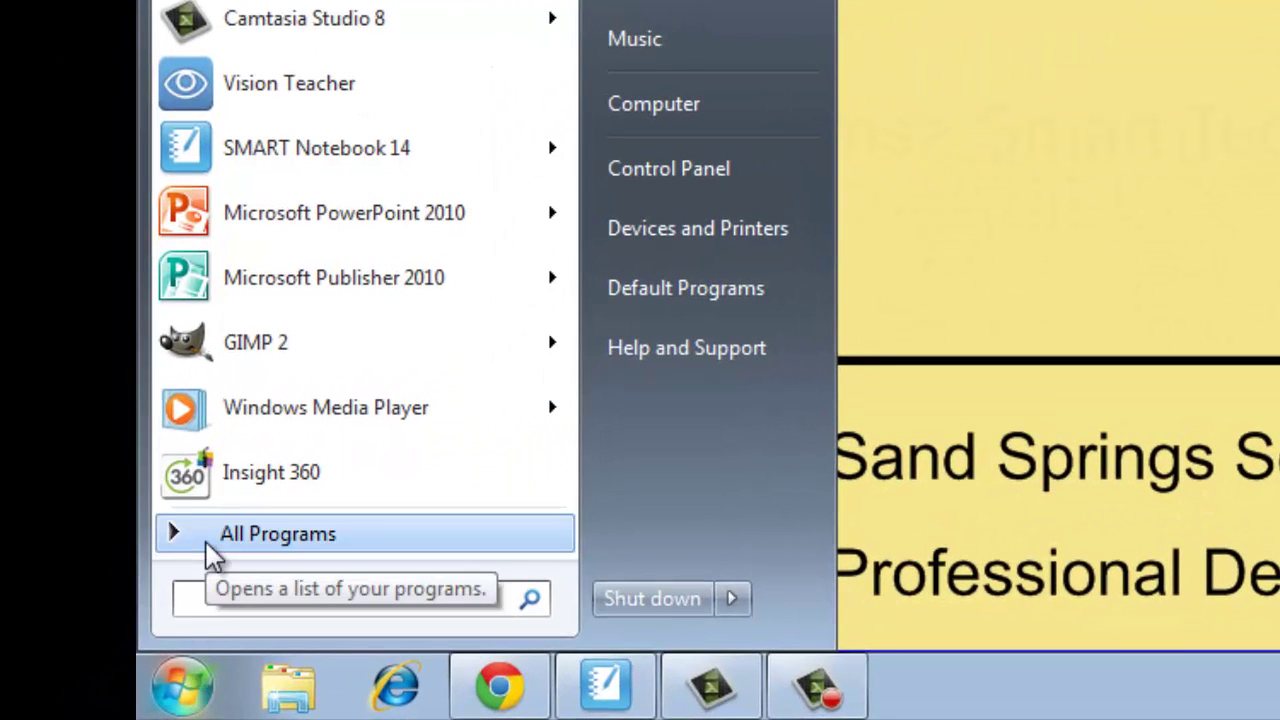
left_click(207, 548)
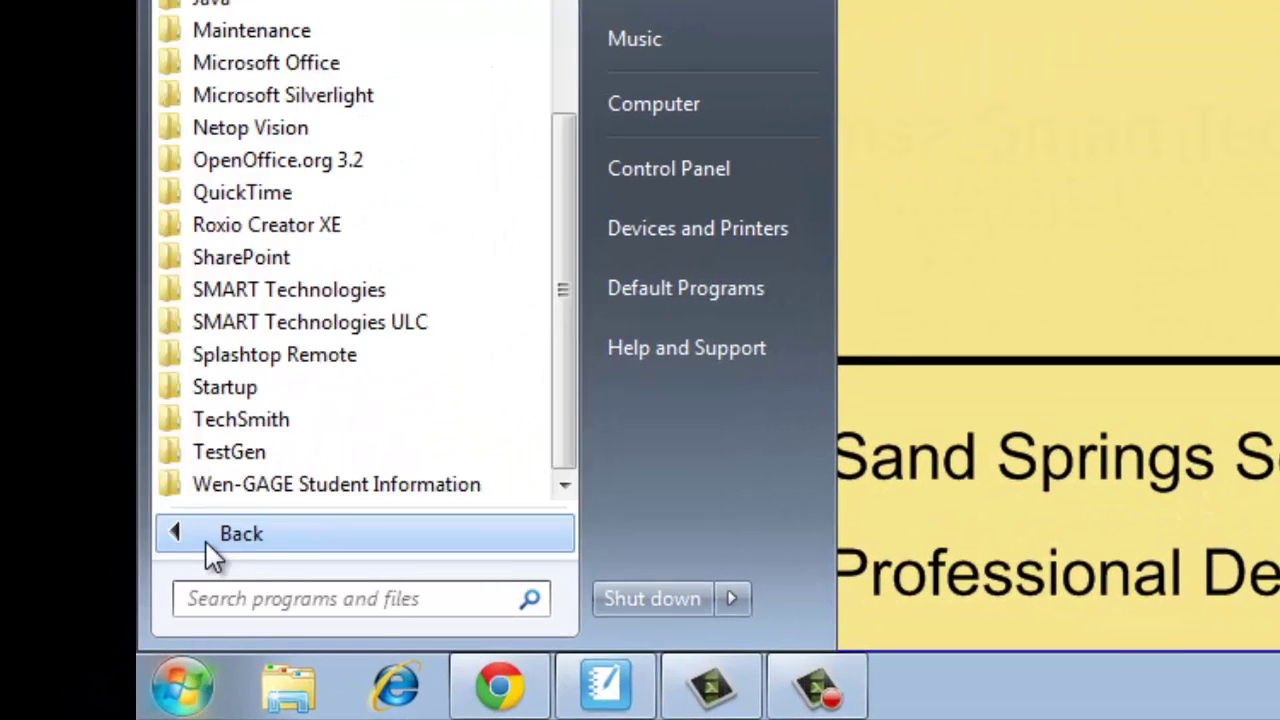
left_click(207, 548)
left_click(207, 548)
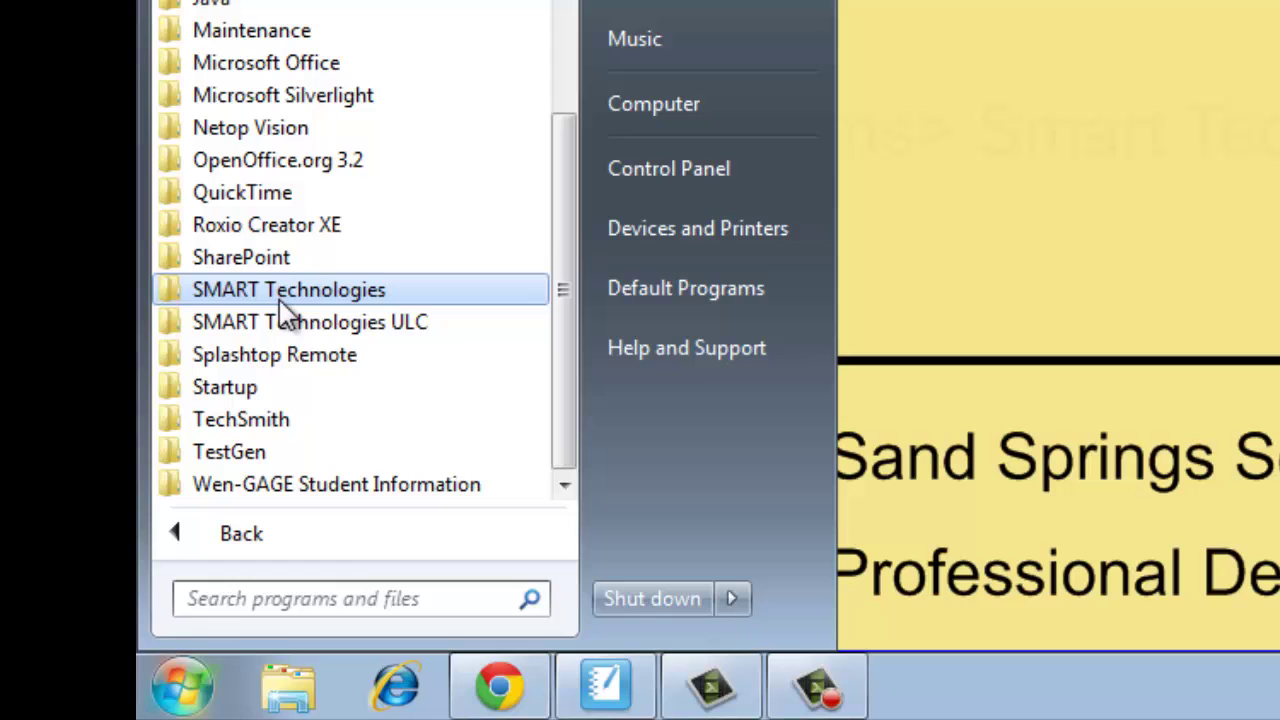
left_click(315, 298)
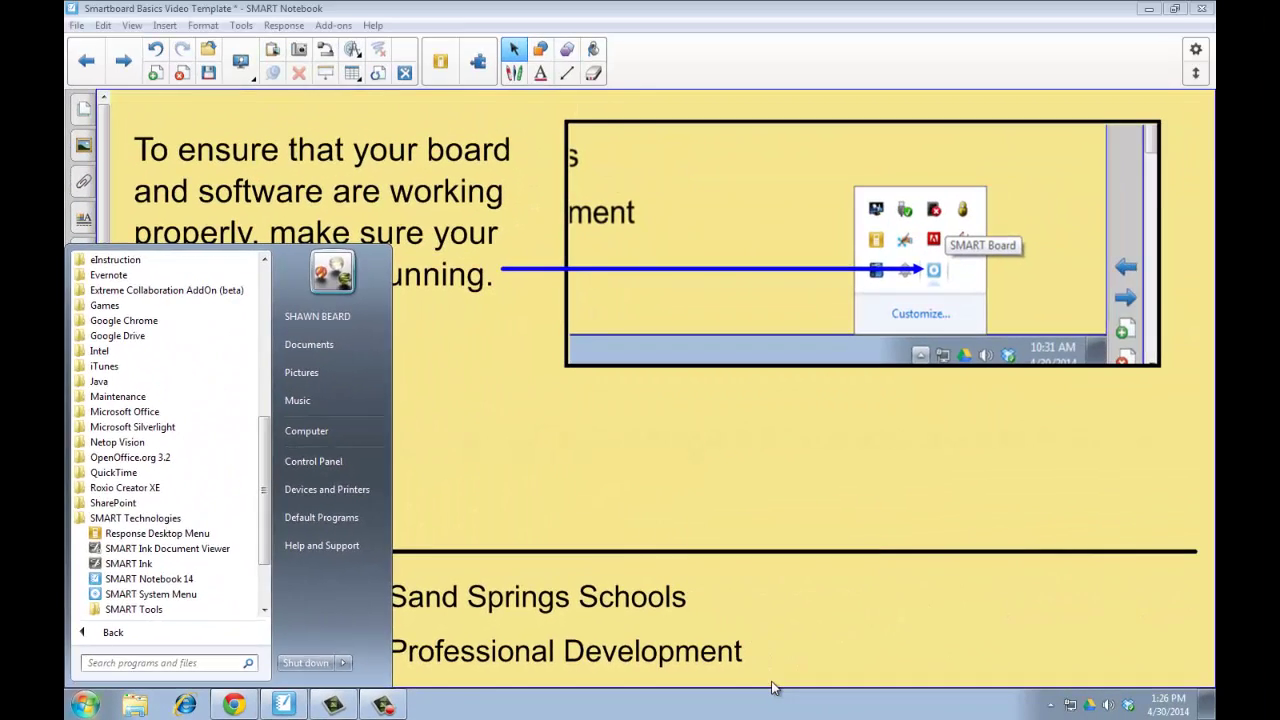
left_click(1050, 459)
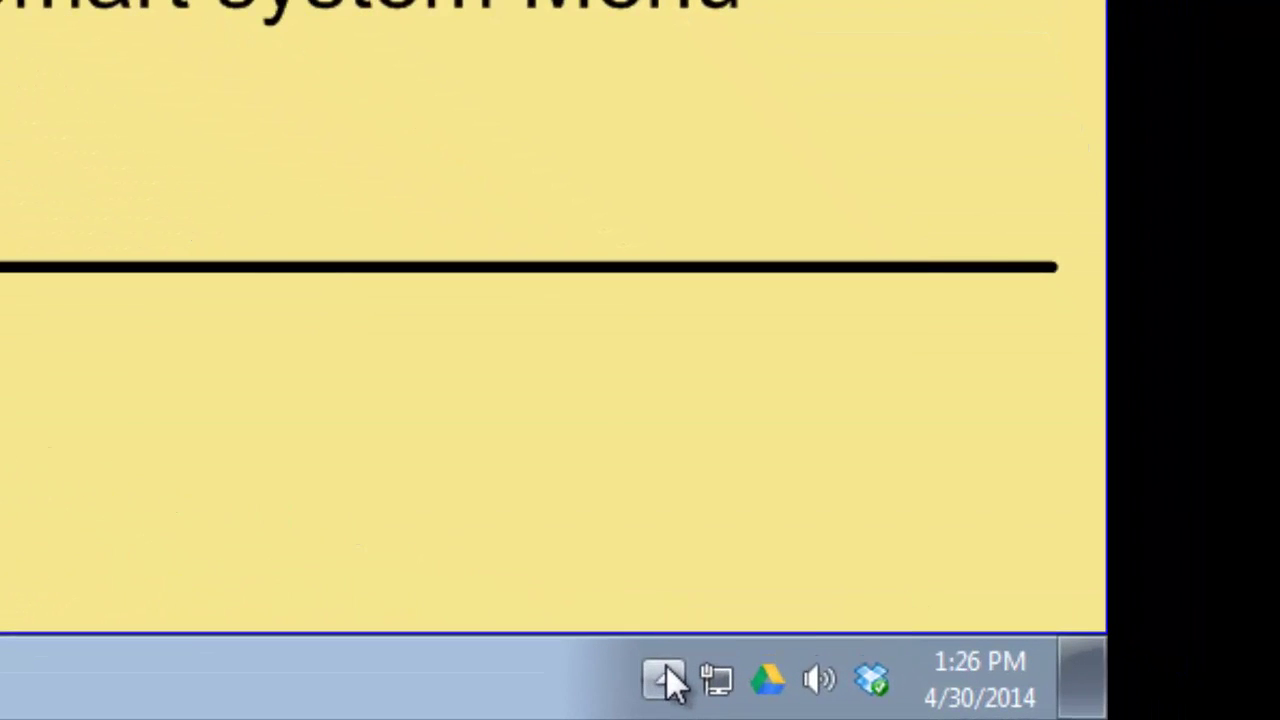
left_click(1050, 705)
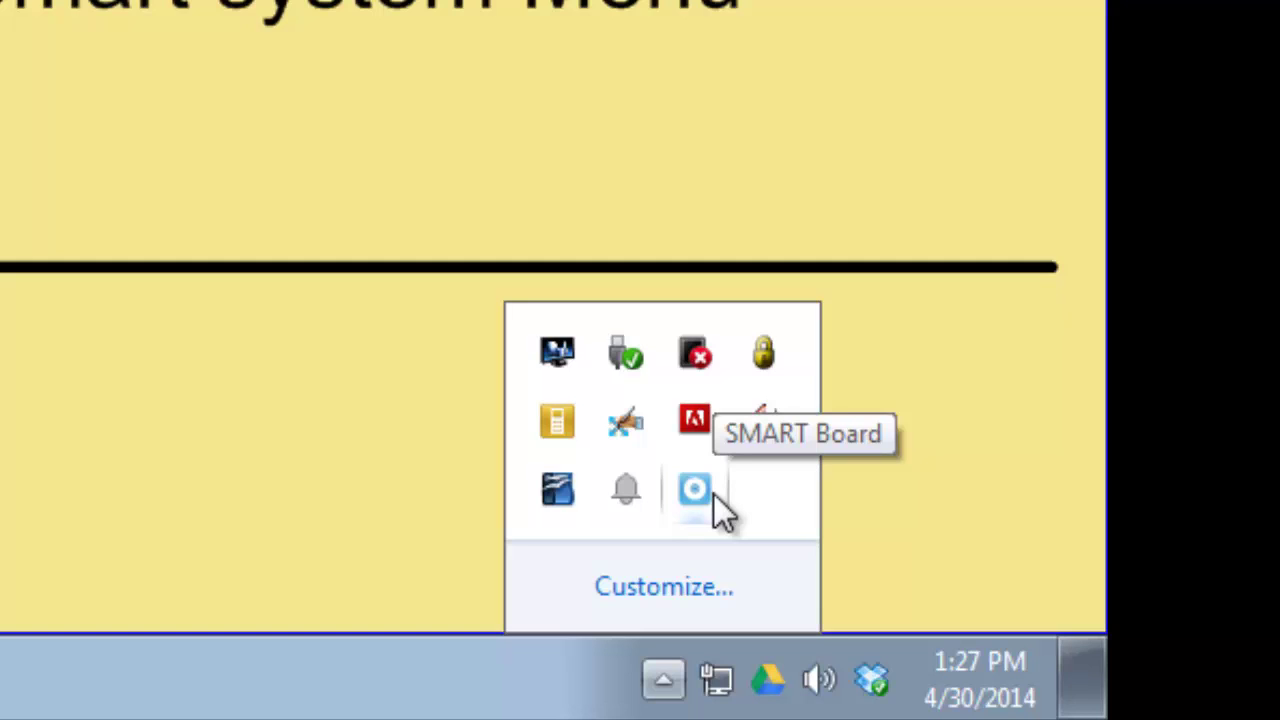
left_click(204, 514)
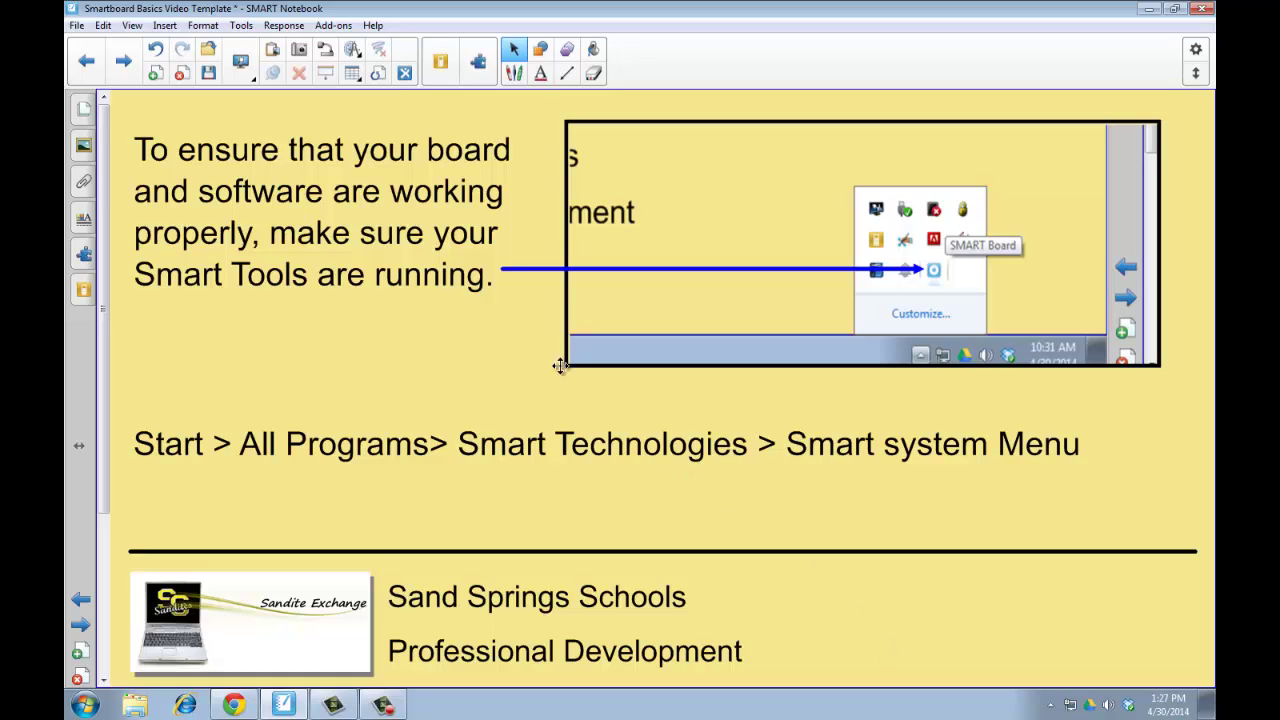
Step: Advance to the Orientation slide describing the two ways to orient the board
left_click(124, 61)
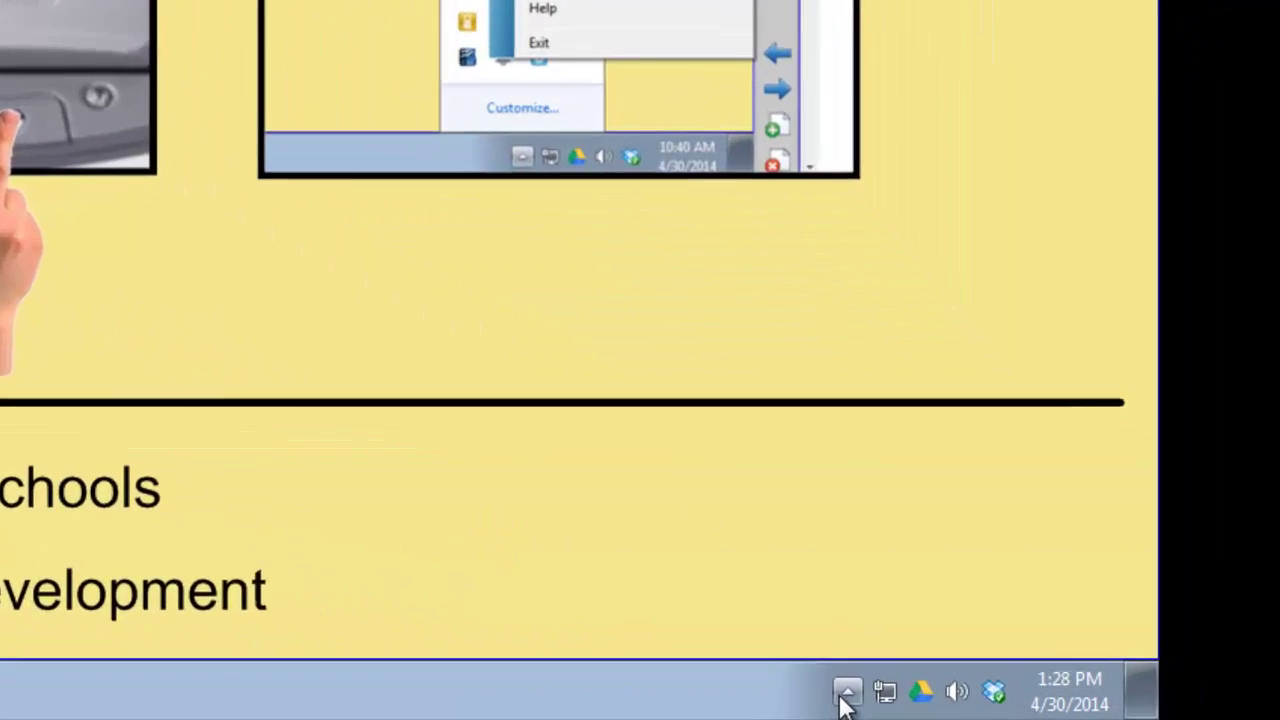
Step: Choose Orient from the SMART Board tray icon's menu to bring up the first target
left_click(845, 698)
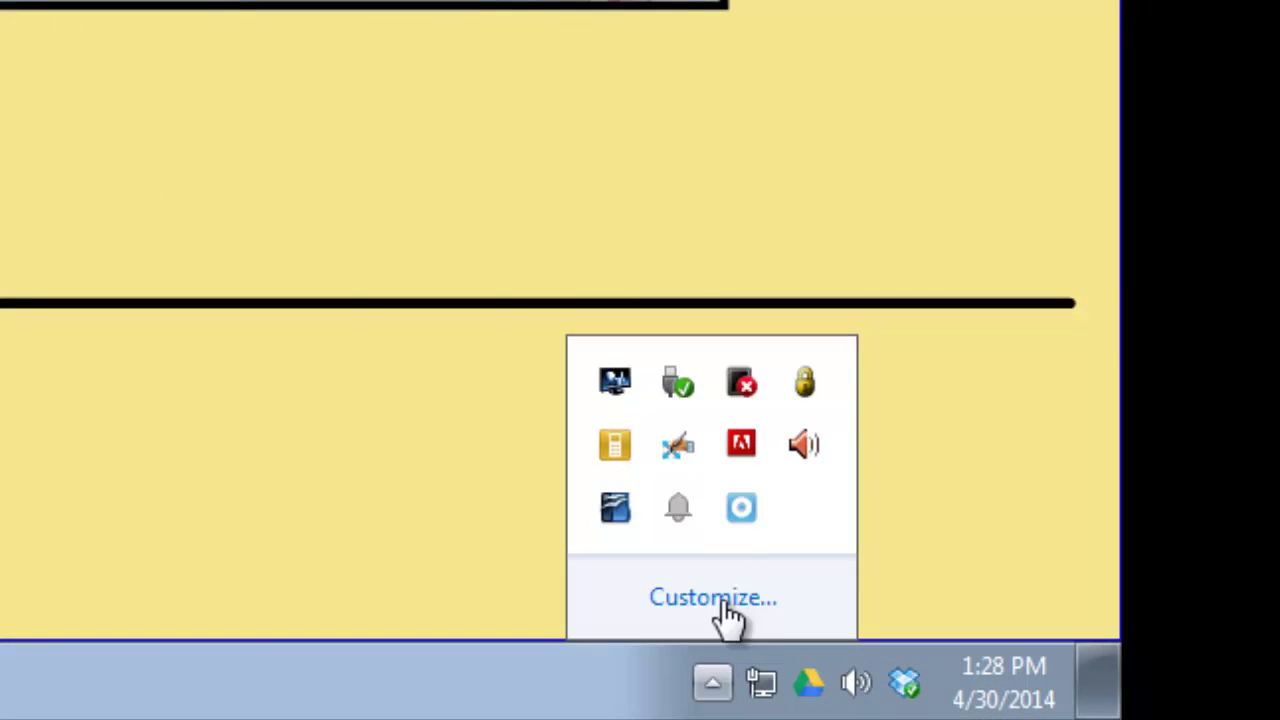
left_click(740, 515)
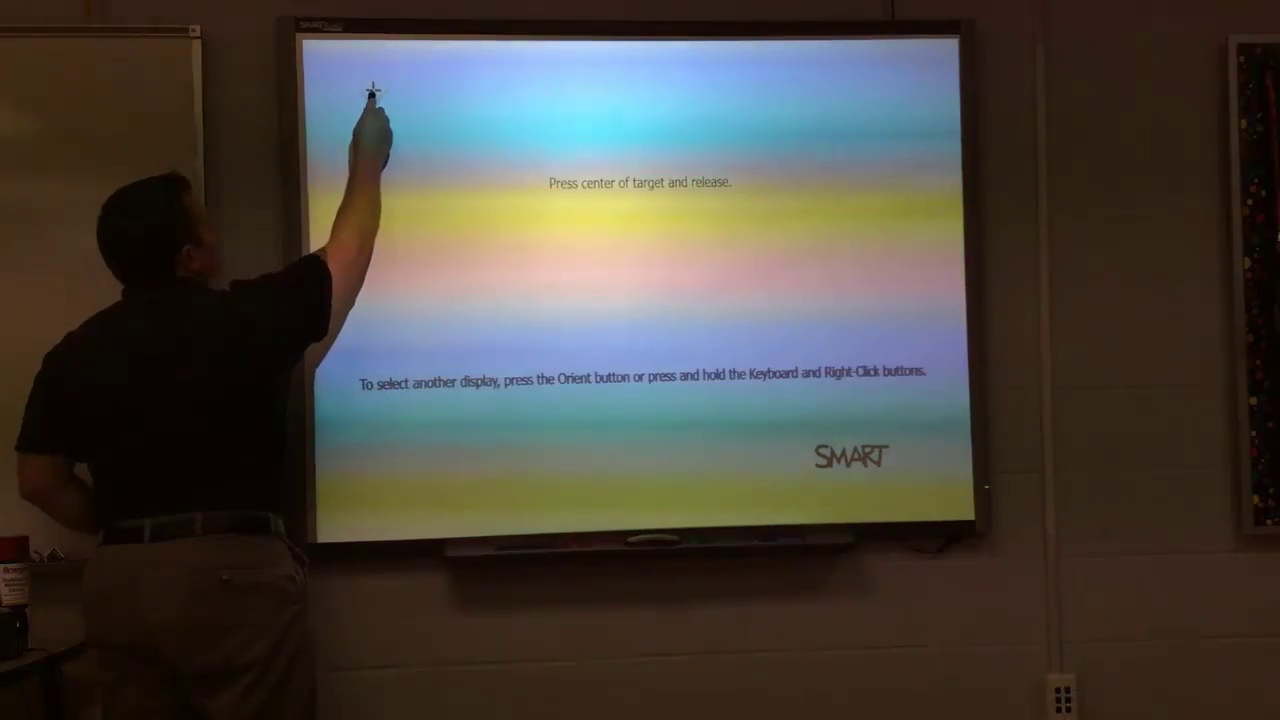
Step: Press the center of each of the six orientation targets in turn until orientation completes
left_click(372, 92)
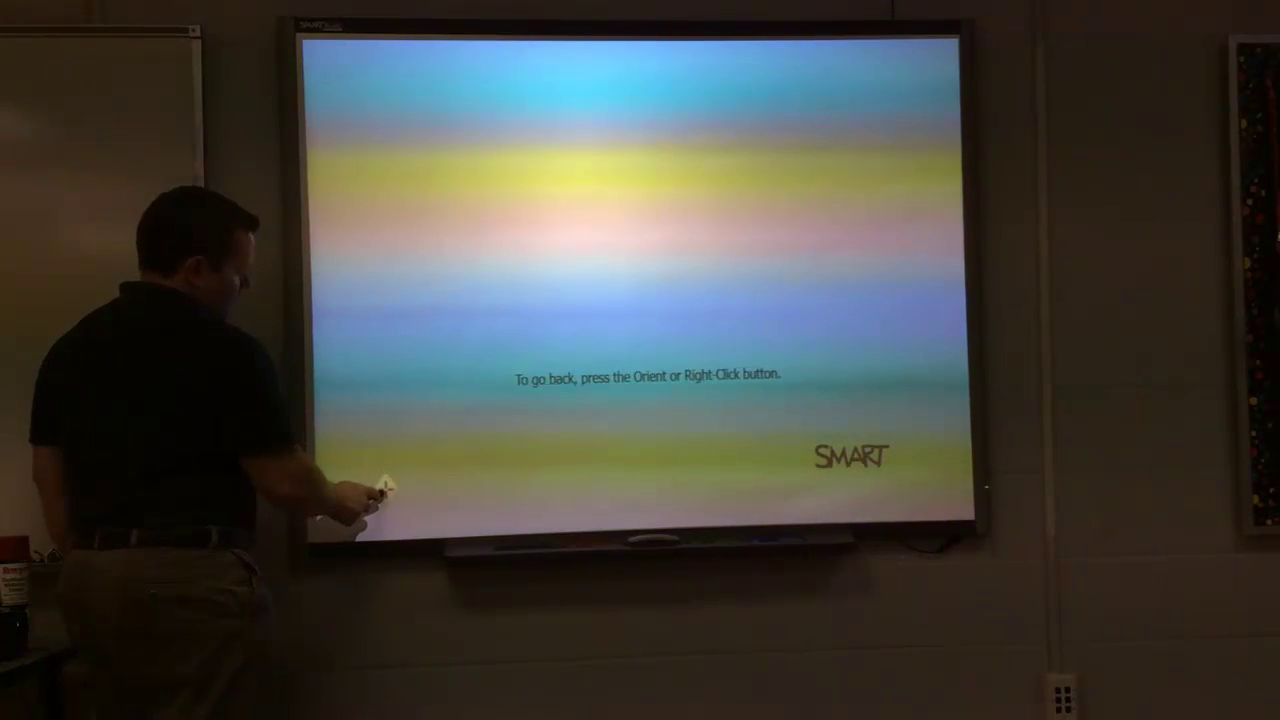
left_click(646, 286)
left_click(652, 479)
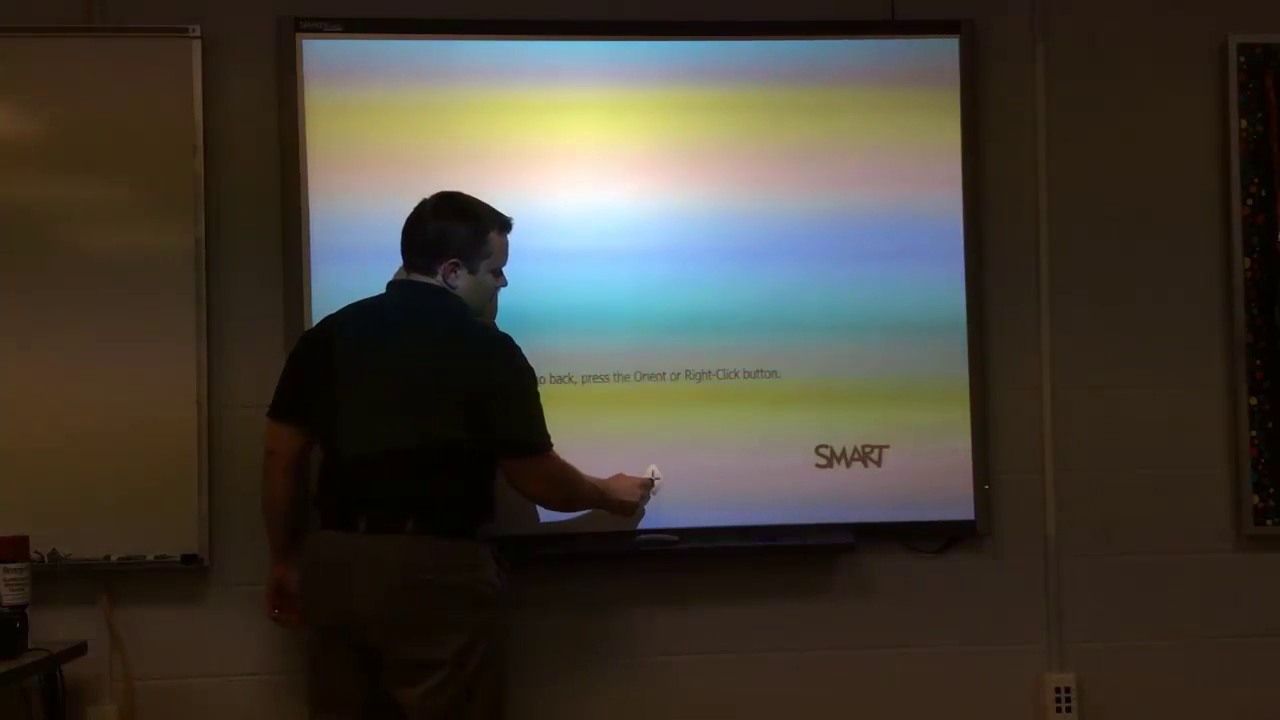
left_click(894, 88)
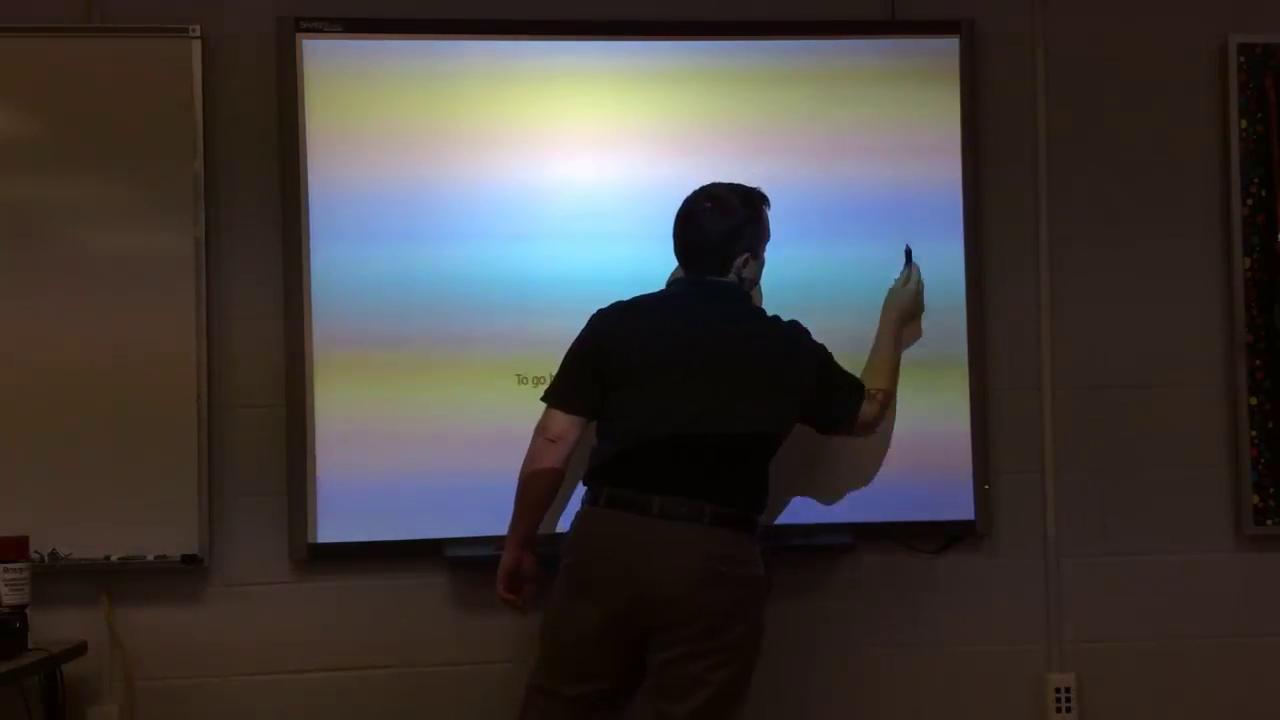
left_click(906, 268)
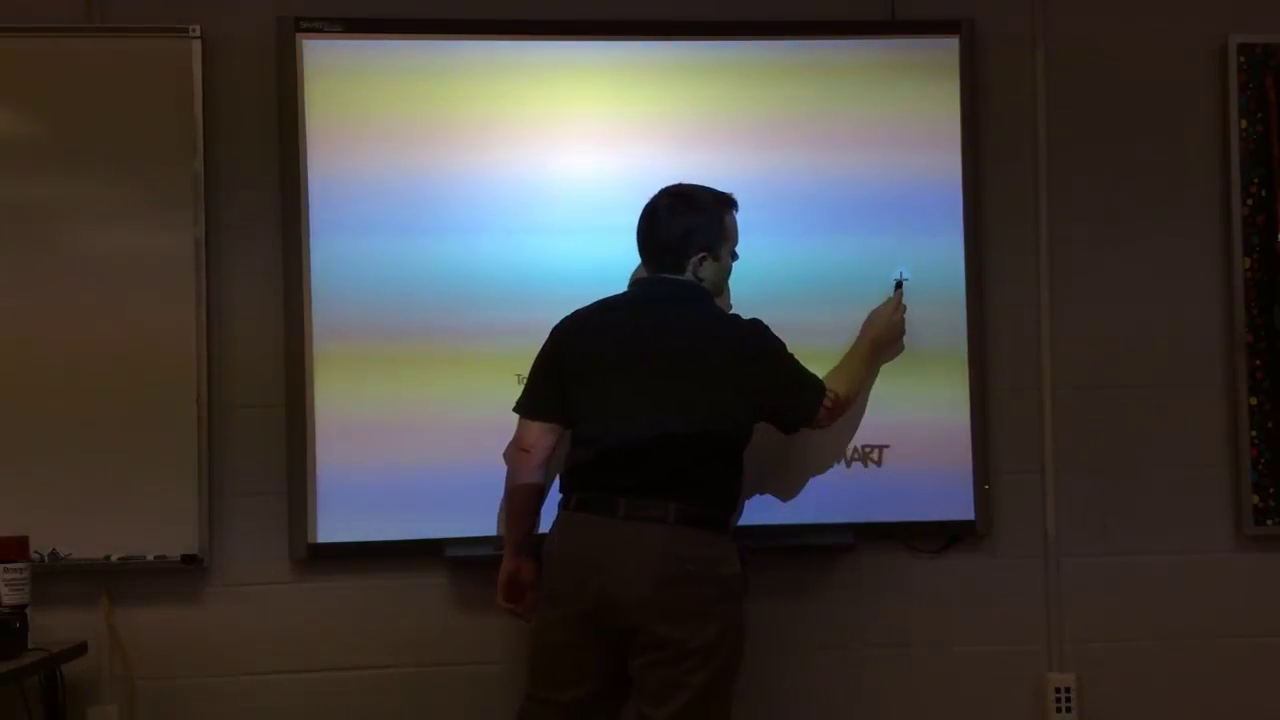
left_click(908, 470)
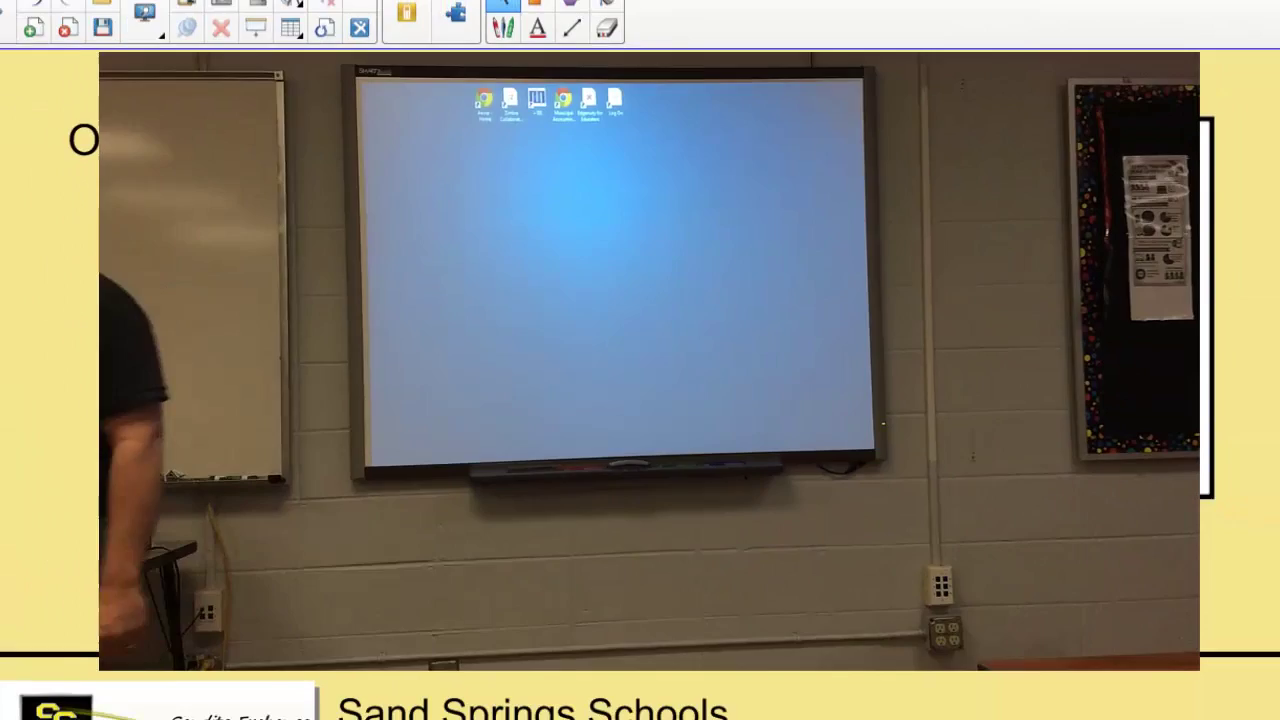